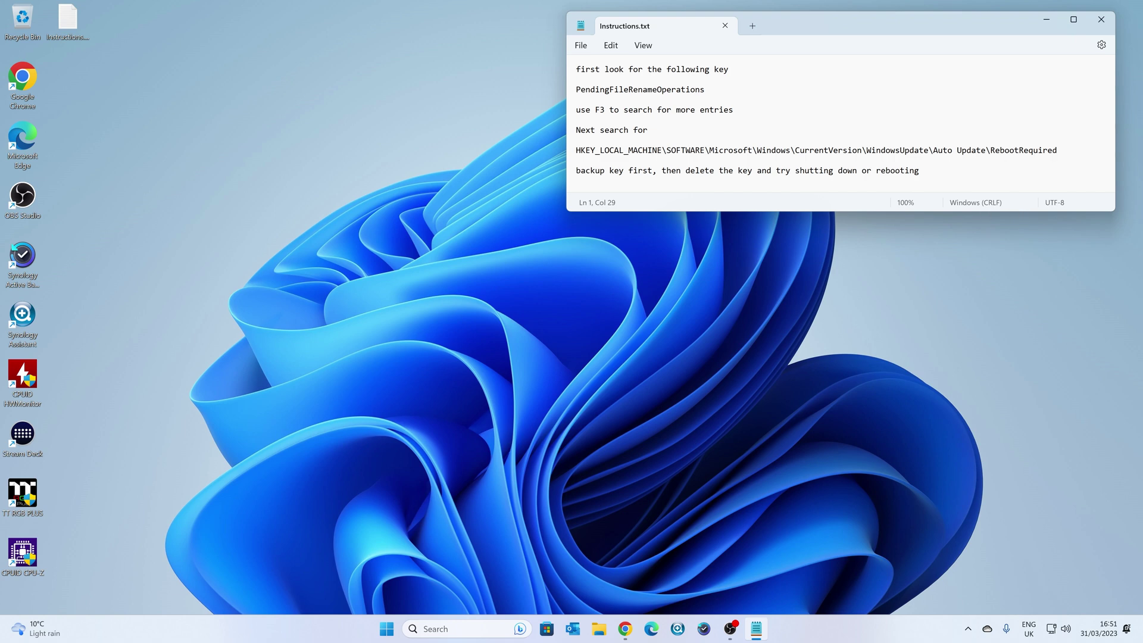
Search for regedit from the taskbar and launch Registry Editor
left_click(499, 622)
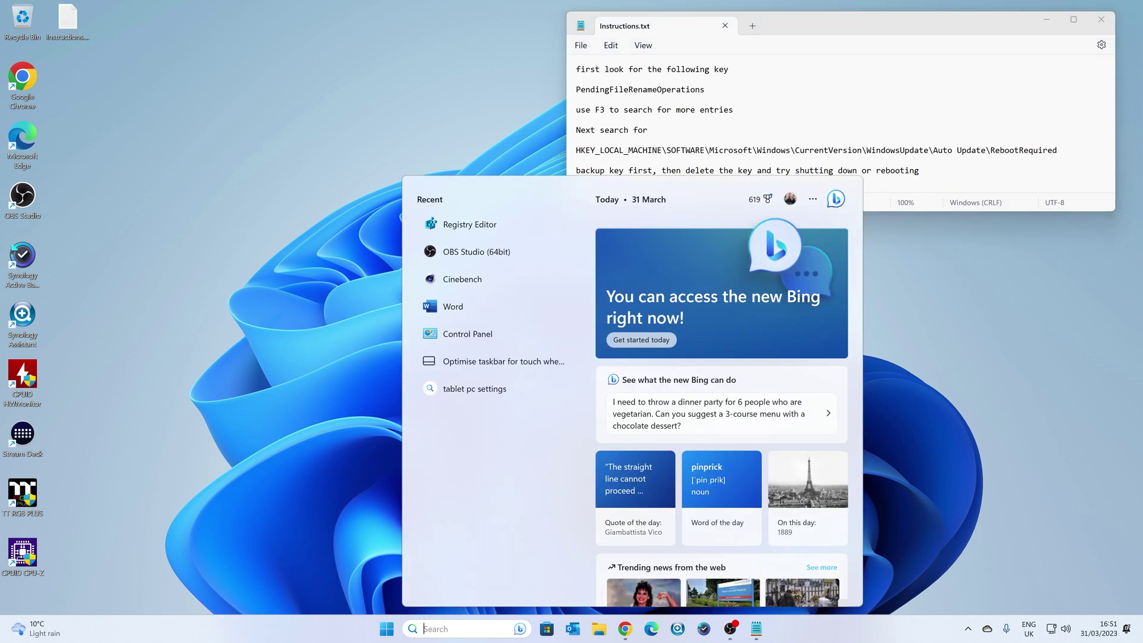
type("regedit")
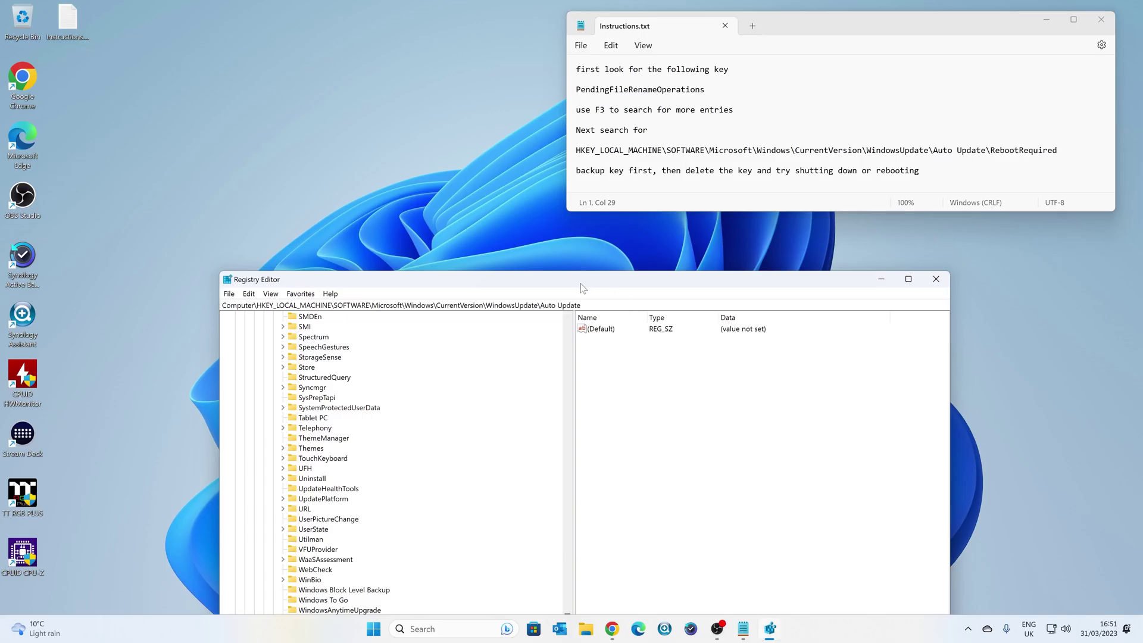
Check the (Default) value under WindowsUpdate\Auto Update, then scroll the tree back to the top
left_click_drag(582, 285, 606, 255)
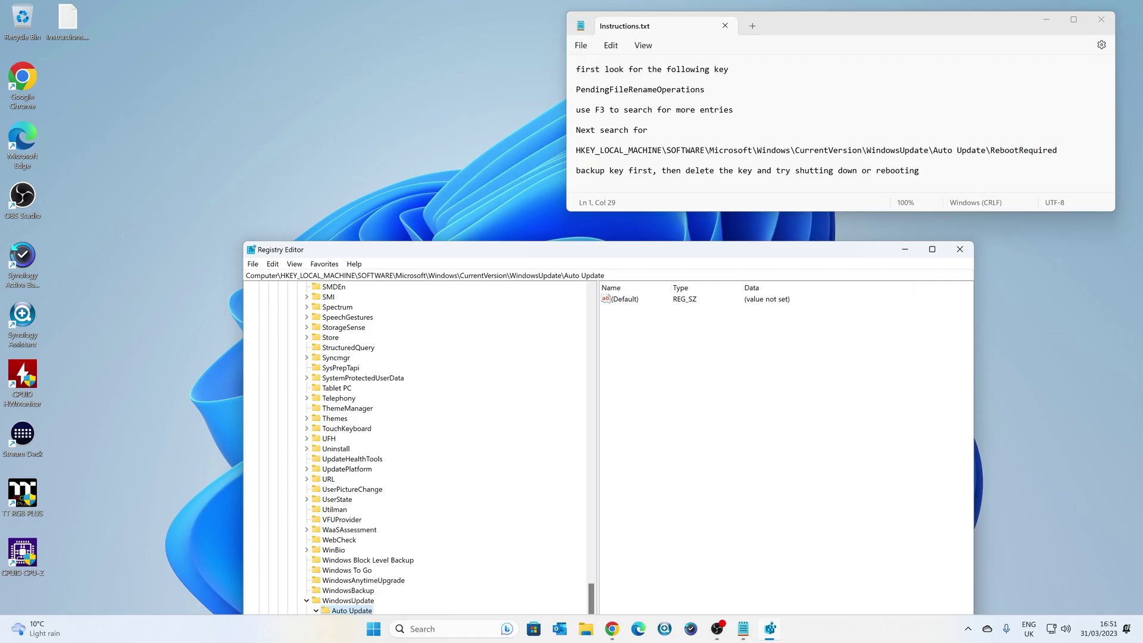
scroll(360, 362, "down", 5)
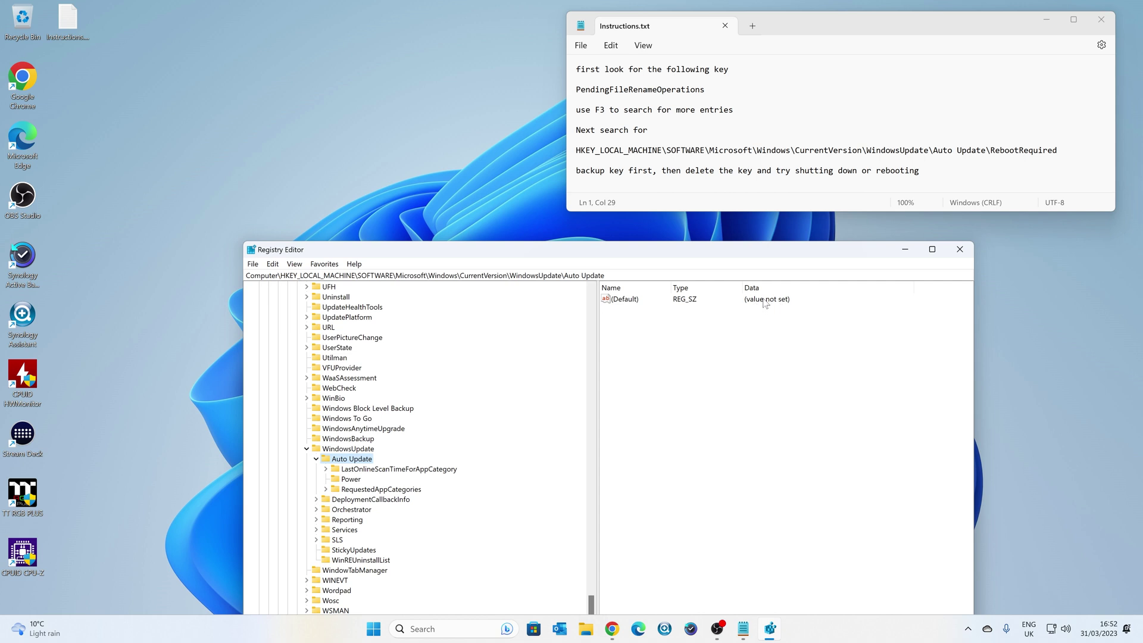
right_click(624, 304)
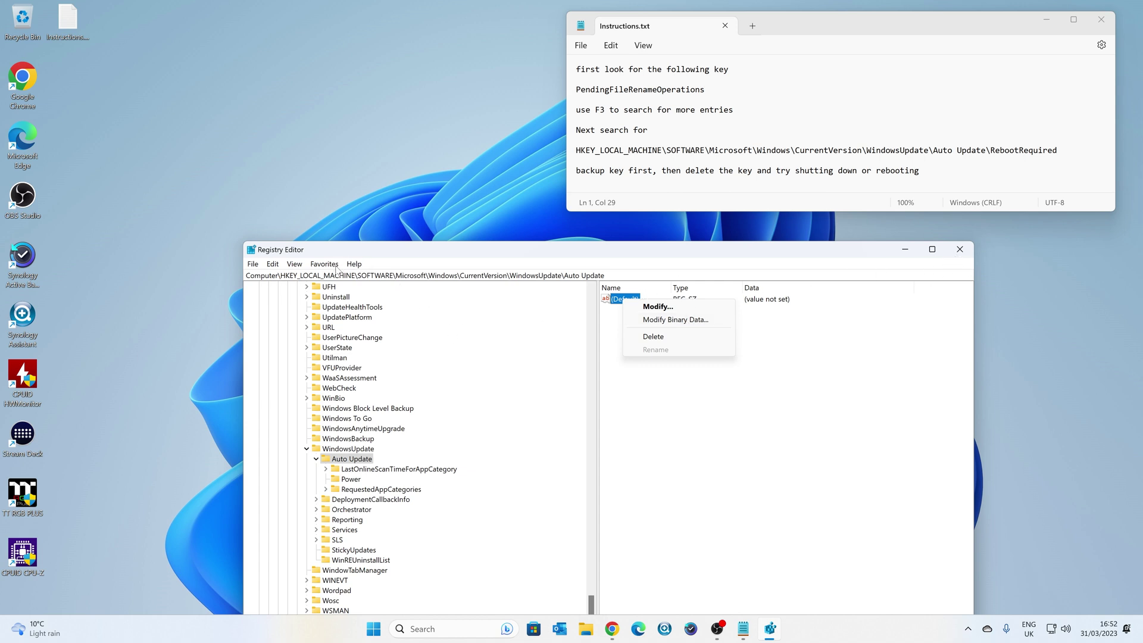
left_click_drag(591, 607, 583, 291)
Collapse HKEY_LOCAL_MACHINE back to Computer and start an Edit > Find search
left_click(280, 288)
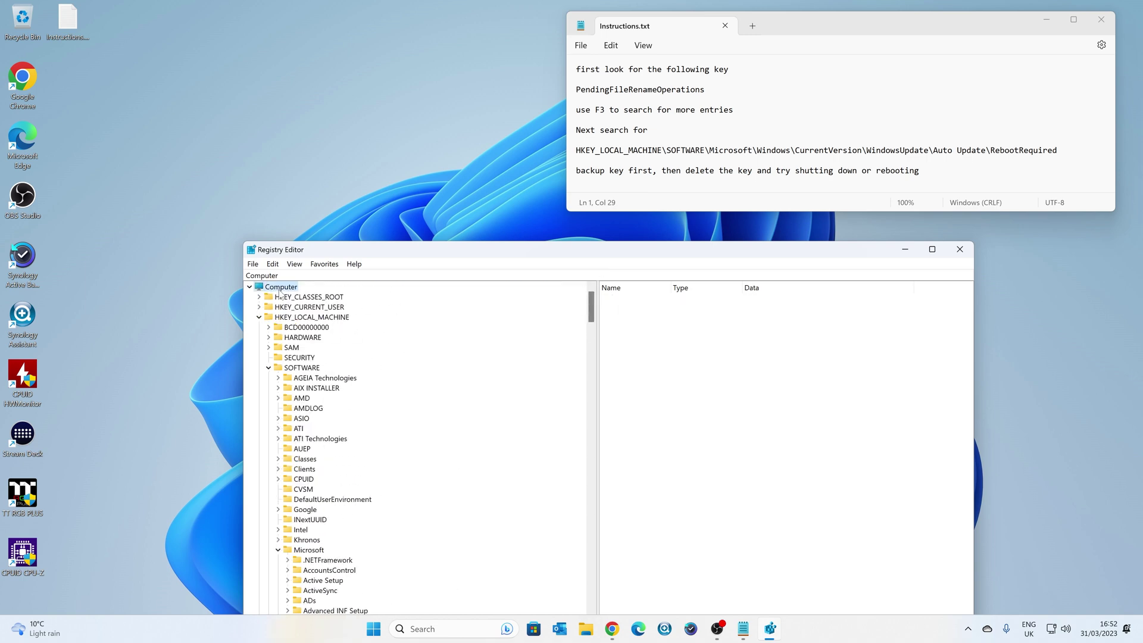
left_click(259, 317)
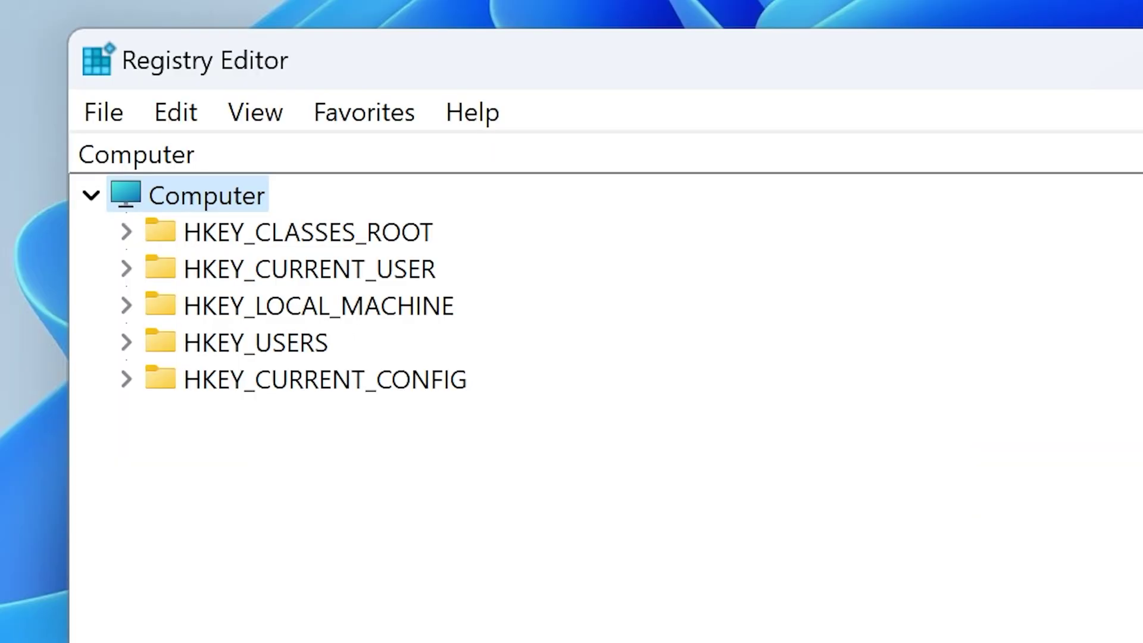
left_click(273, 266)
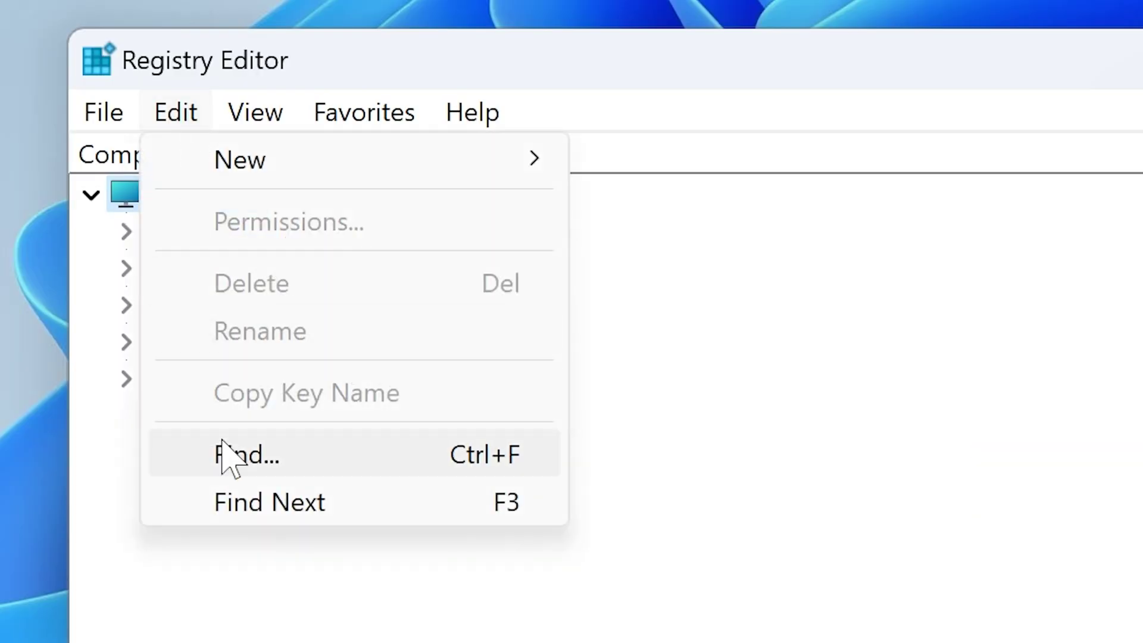
left_click(246, 457)
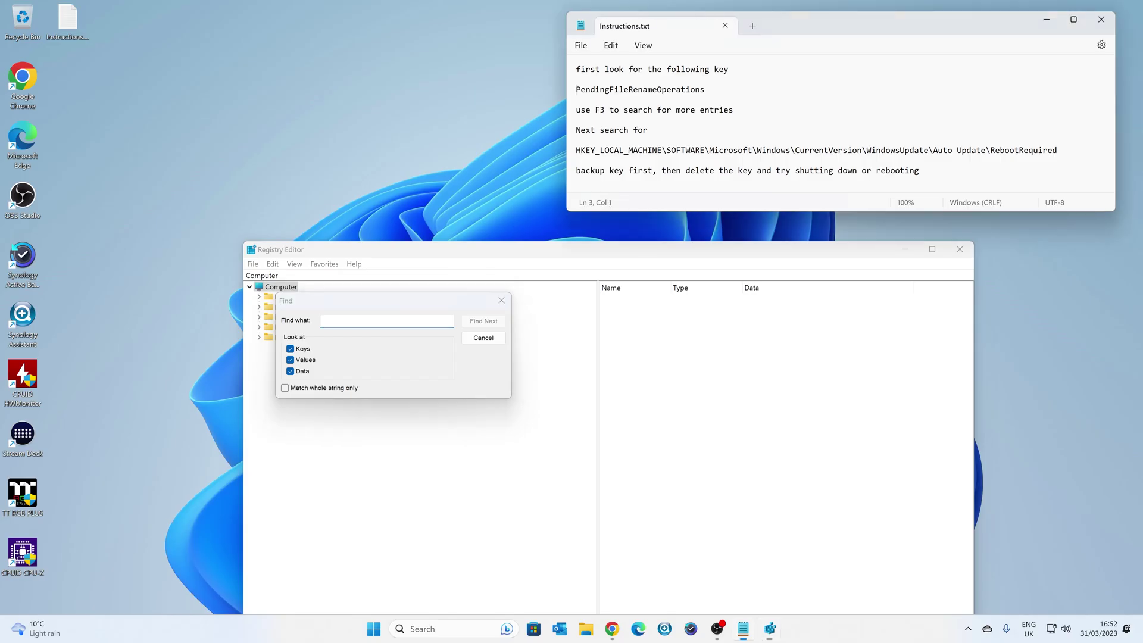
Search the registry for PendingFileRenameOperations, copied from the Notepad instructions
left_click_drag(576, 89, 704, 89)
key("ctrl+c")
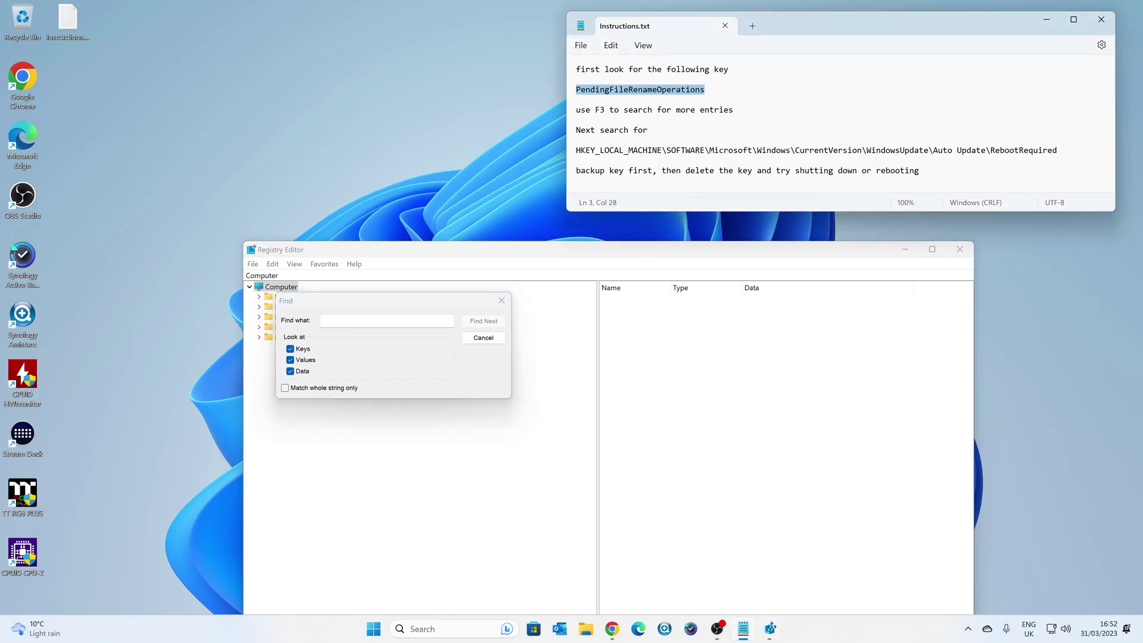
right_click(657, 92)
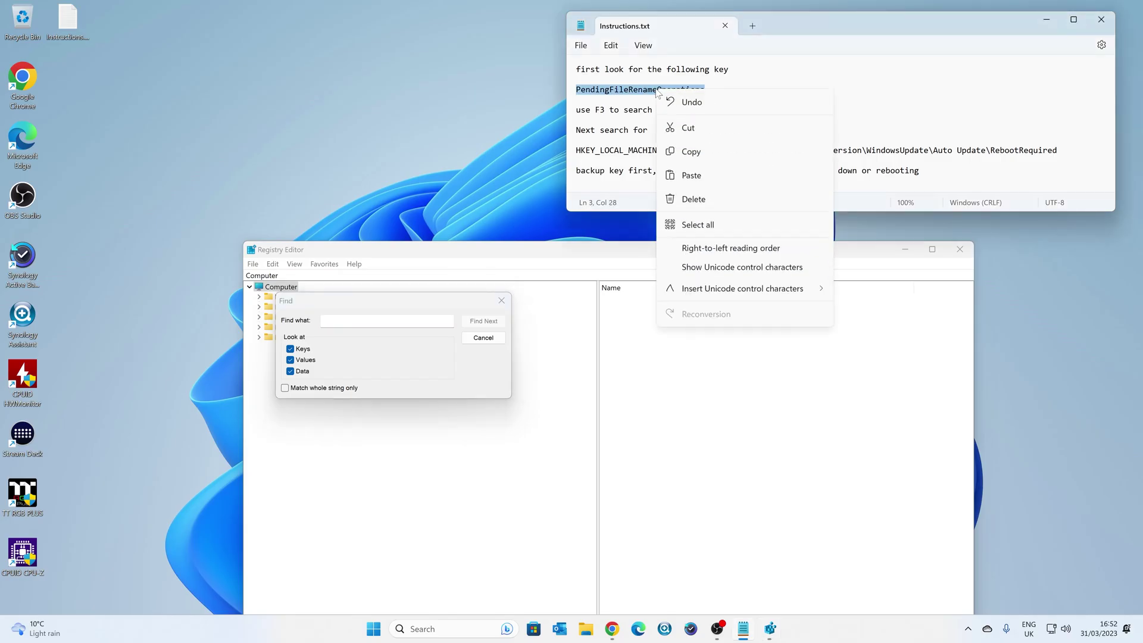
left_click(690, 151)
left_click(345, 321)
right_click(344, 322)
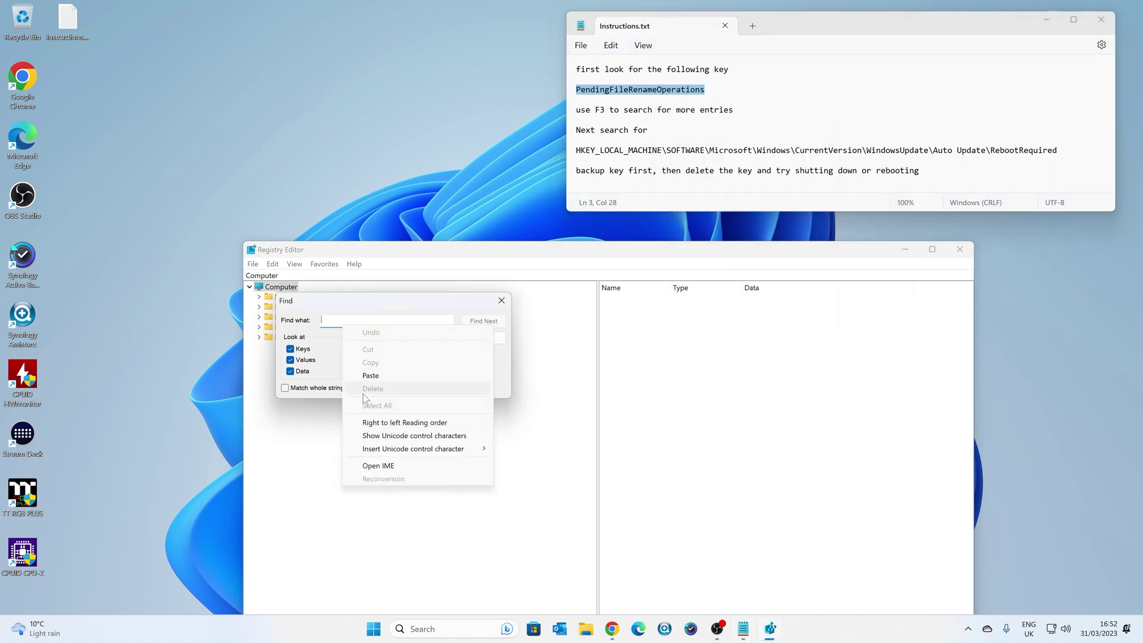
left_click(372, 375)
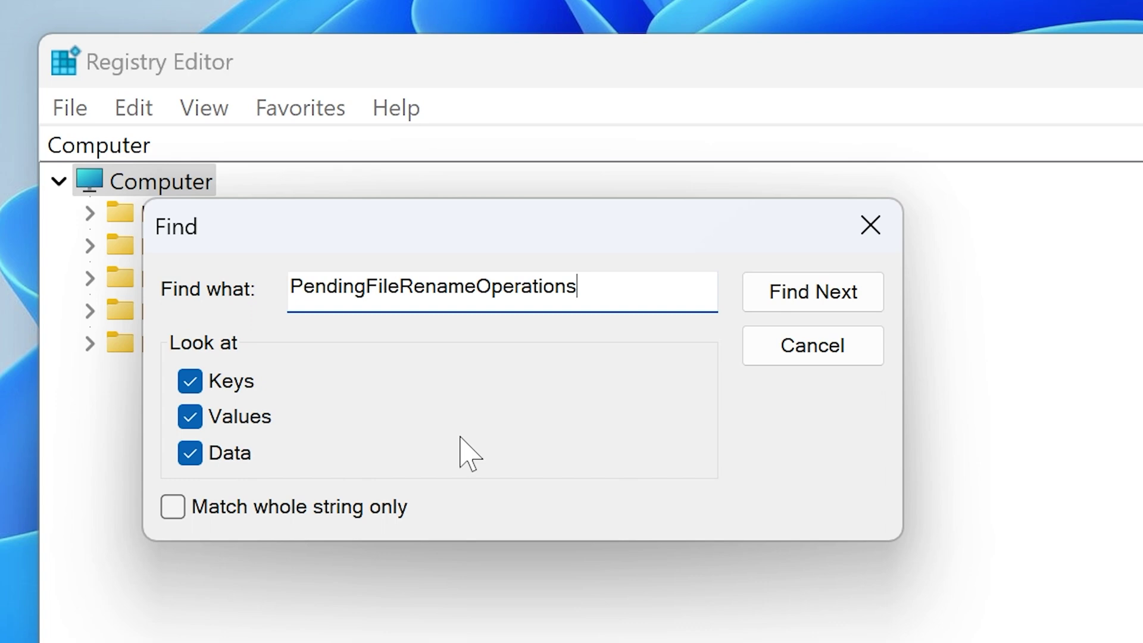
left_click(813, 292)
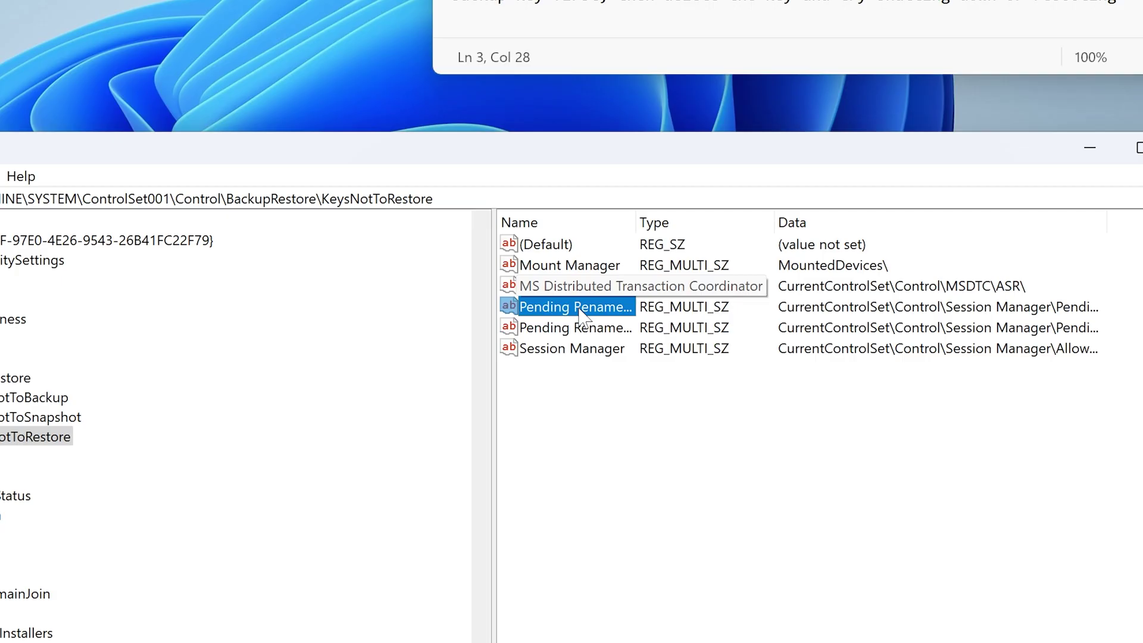
Delete the found Pending Rename value in KeysNotToRestore and confirm the deletion
right_click(582, 316)
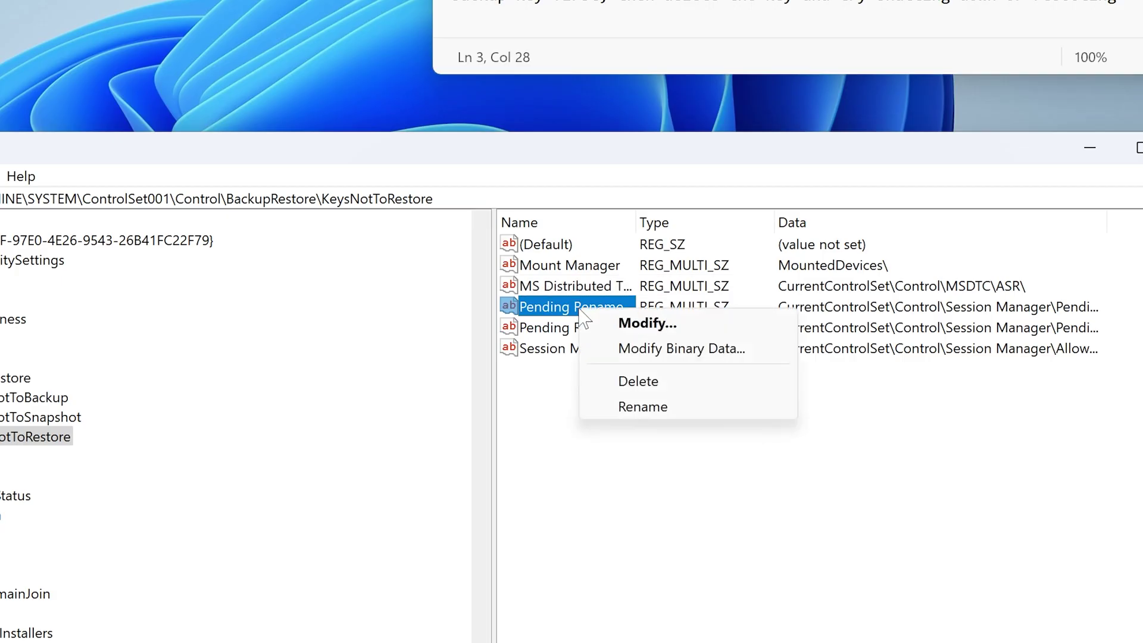
left_click(638, 381)
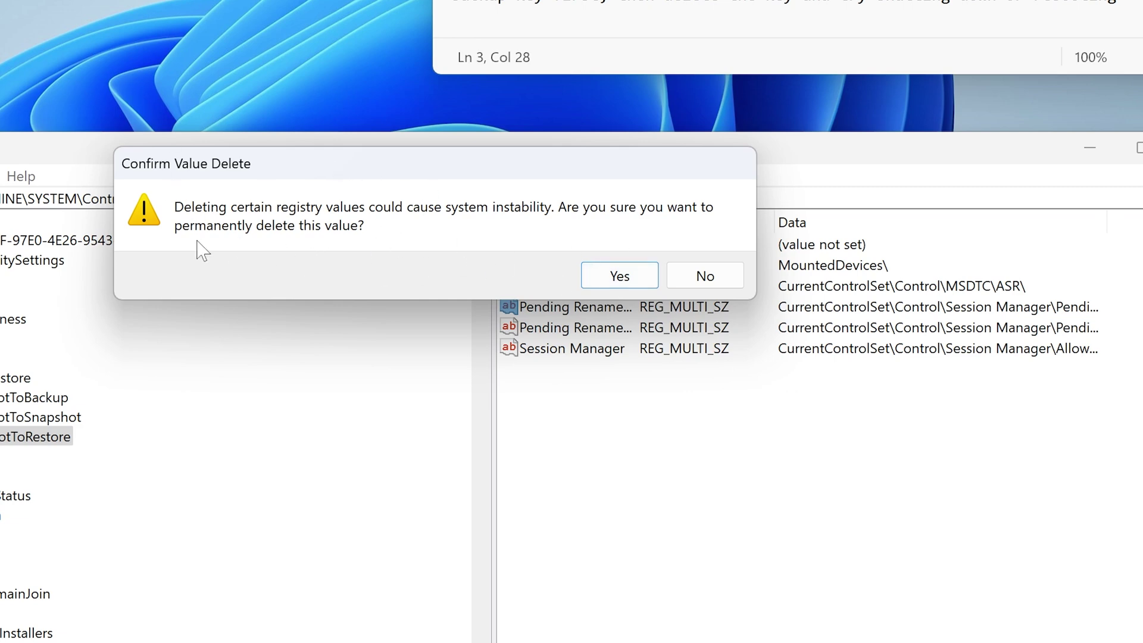
left_click(634, 278)
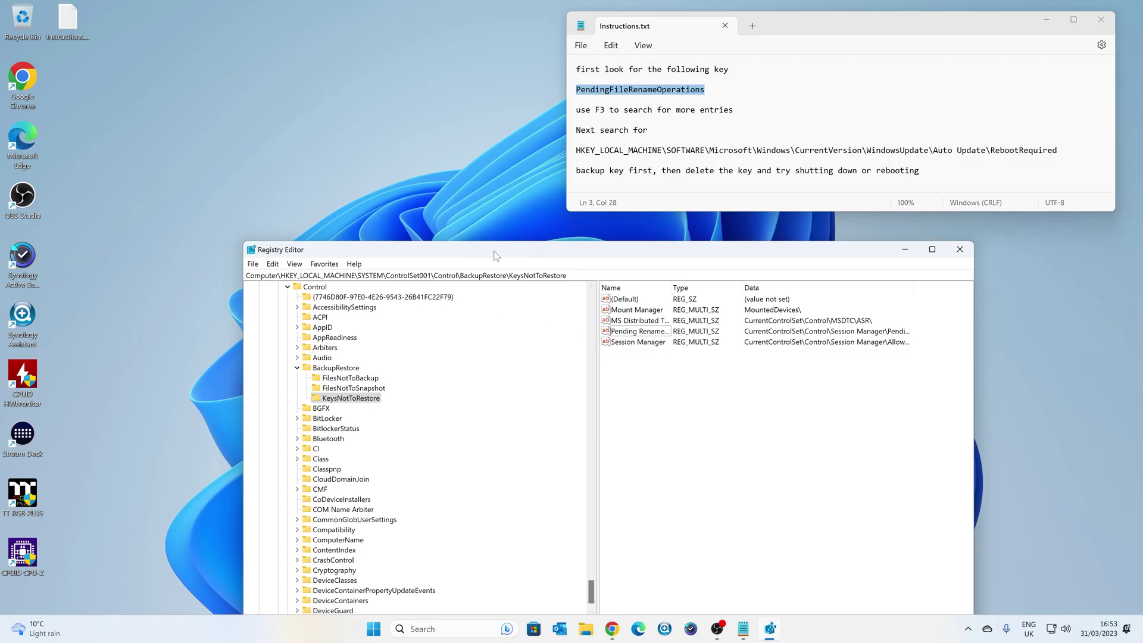
Find the next Pending Rename value with F3 and delete it
key("F3")
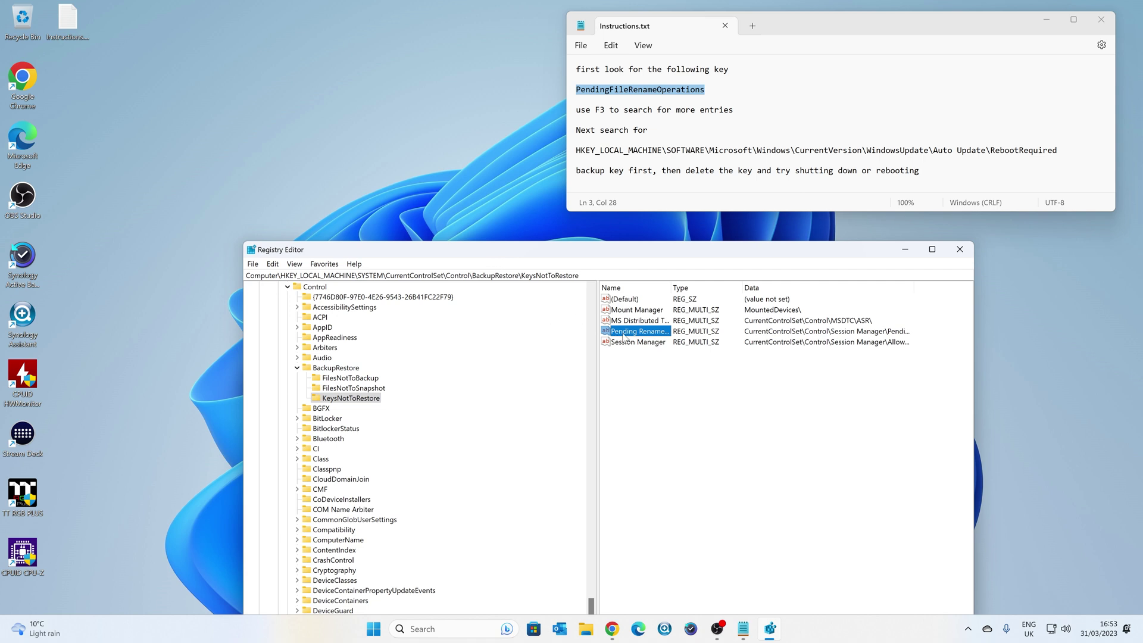
key("Delete")
left_click(649, 315)
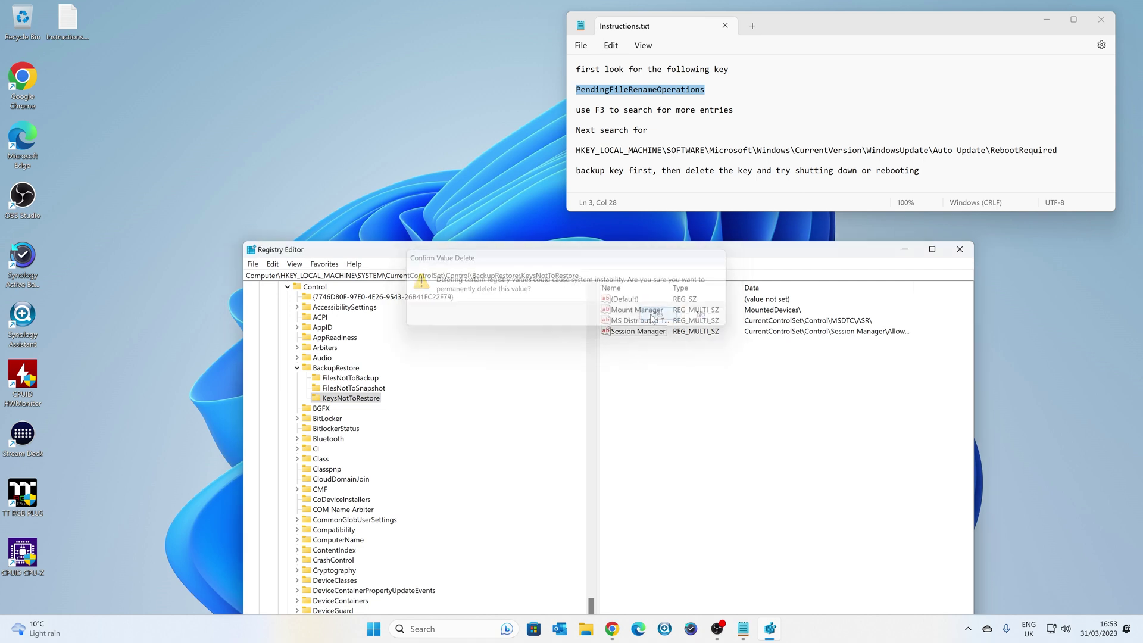
Continue searching until 'Finished searching through the registry' appears, then dismiss it
key("F3")
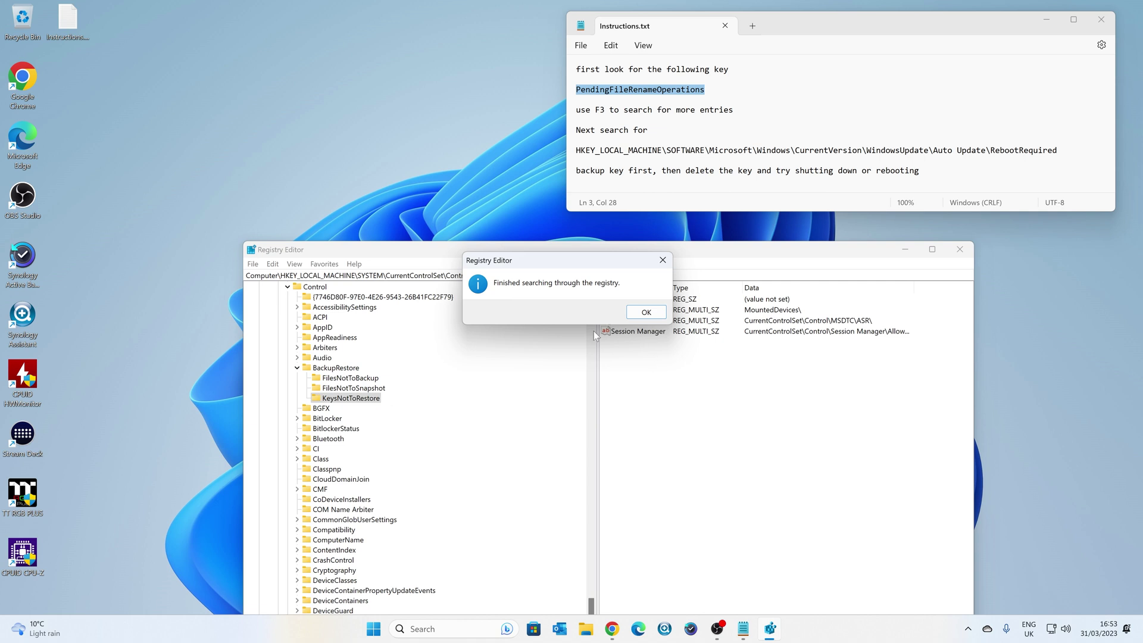
left_click_drag(566, 264, 731, 376)
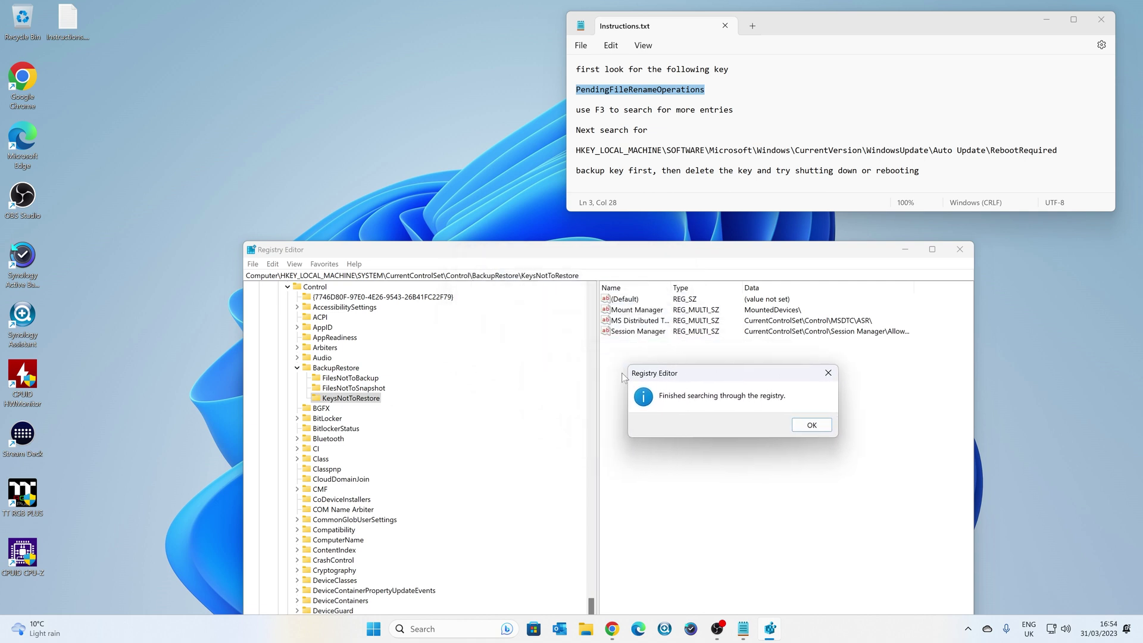
left_click(811, 425)
Close Registry Editor, leaving only the Notepad instructions open
left_click(253, 264)
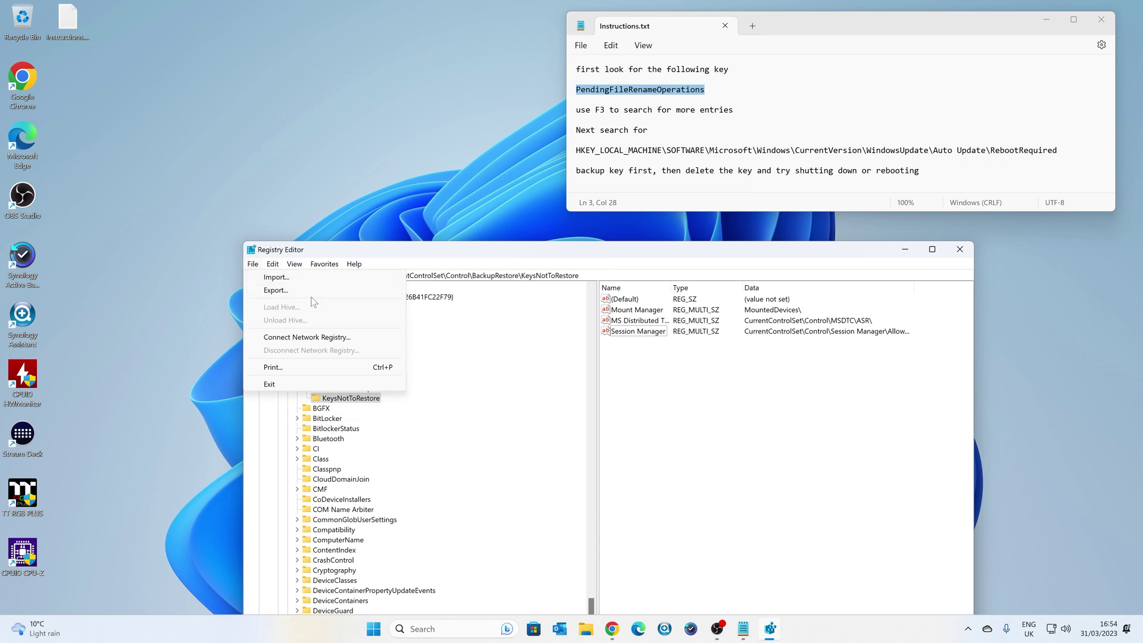
mouse_move(326, 262)
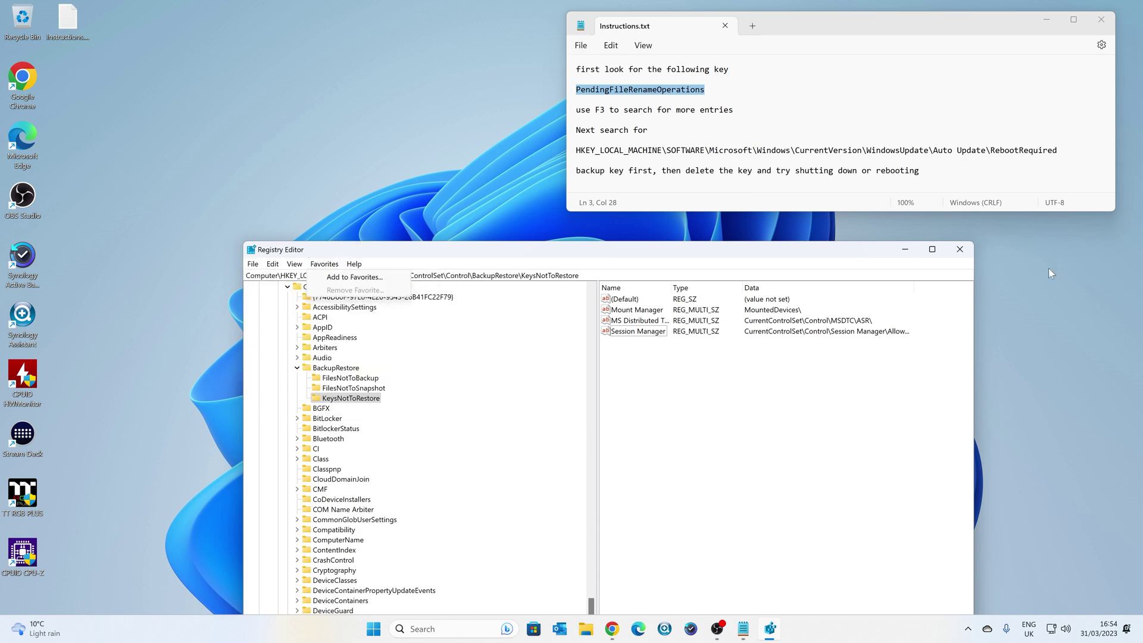
left_click(960, 250)
left_click(959, 249)
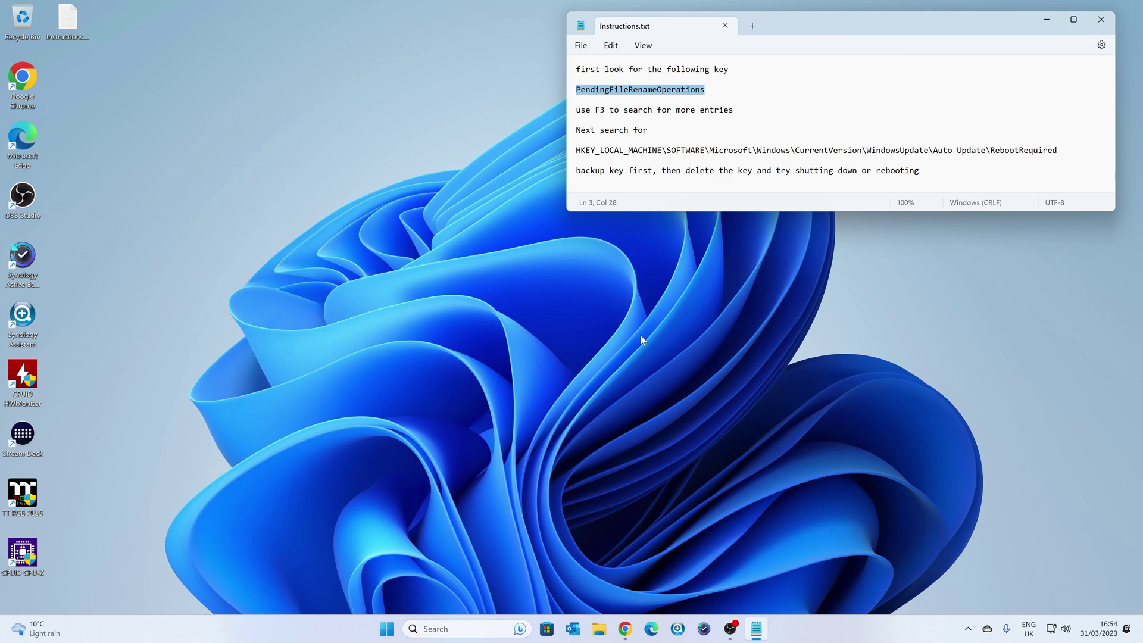